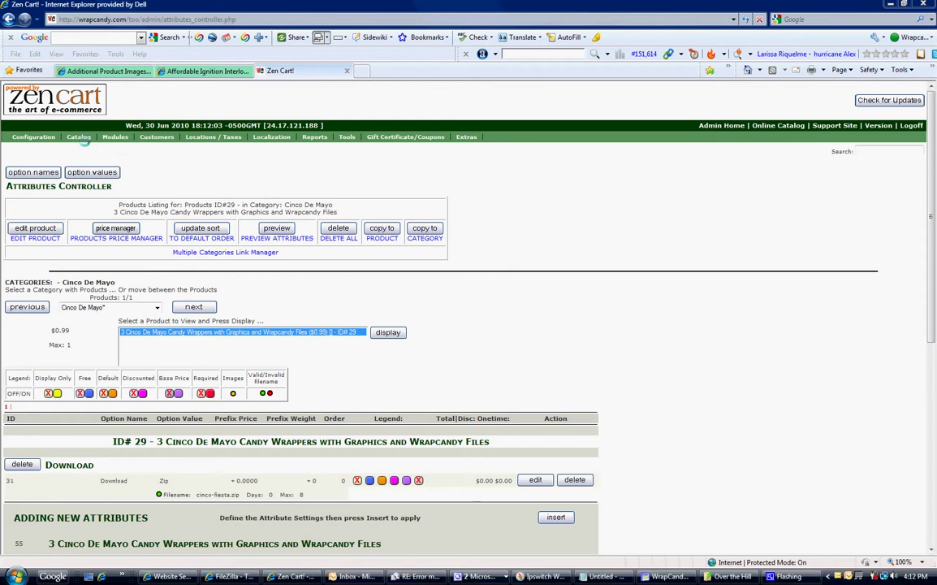
Add a new product option name "Donwload3" with the option type Checkbox
mouse_move(78, 136)
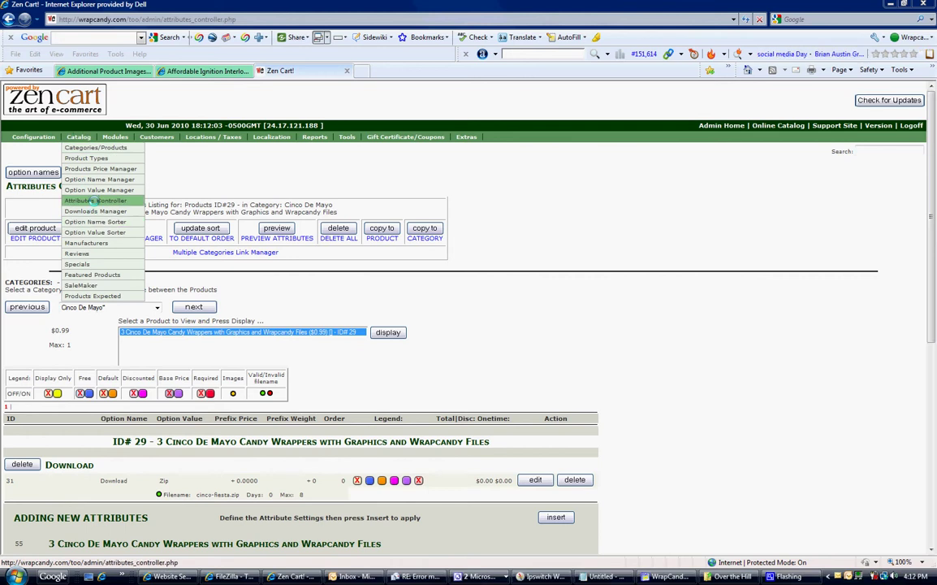
left_click(94, 200)
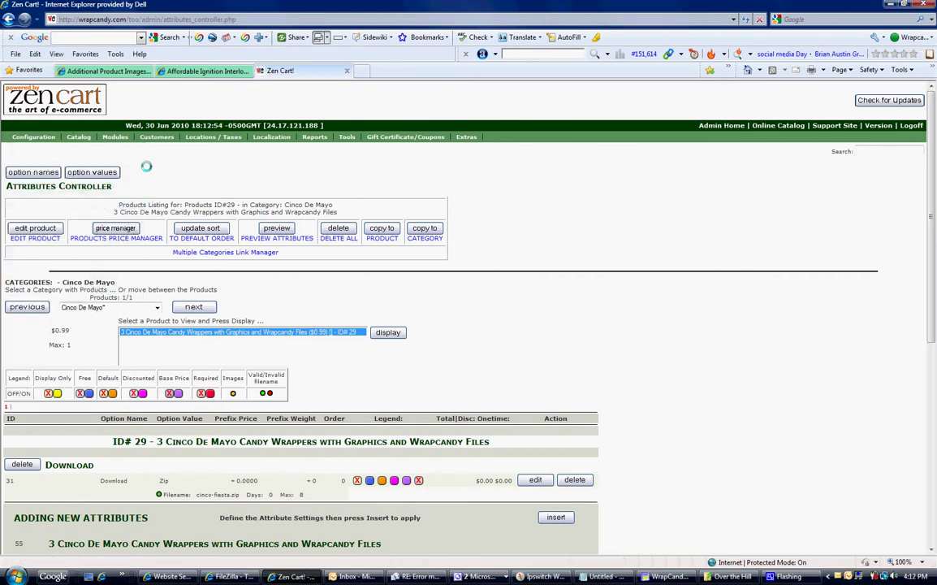
left_click(27, 172)
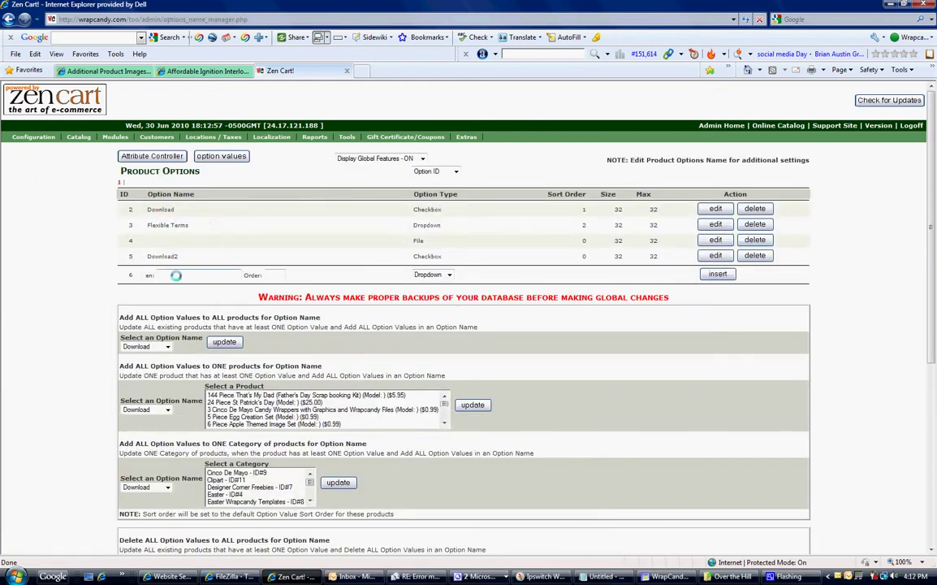
left_click(175, 275)
type("Don")
type("nload")
type("3")
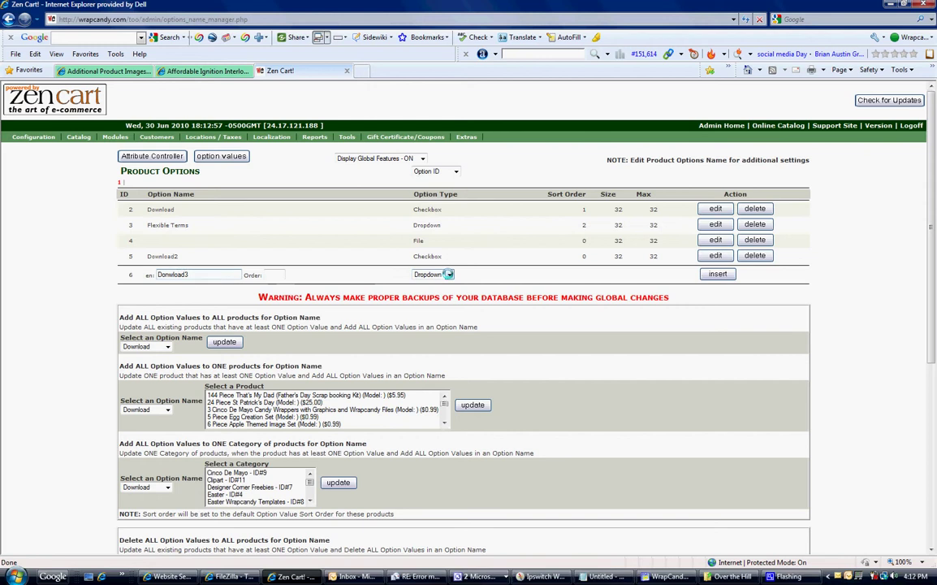
left_click(448, 275)
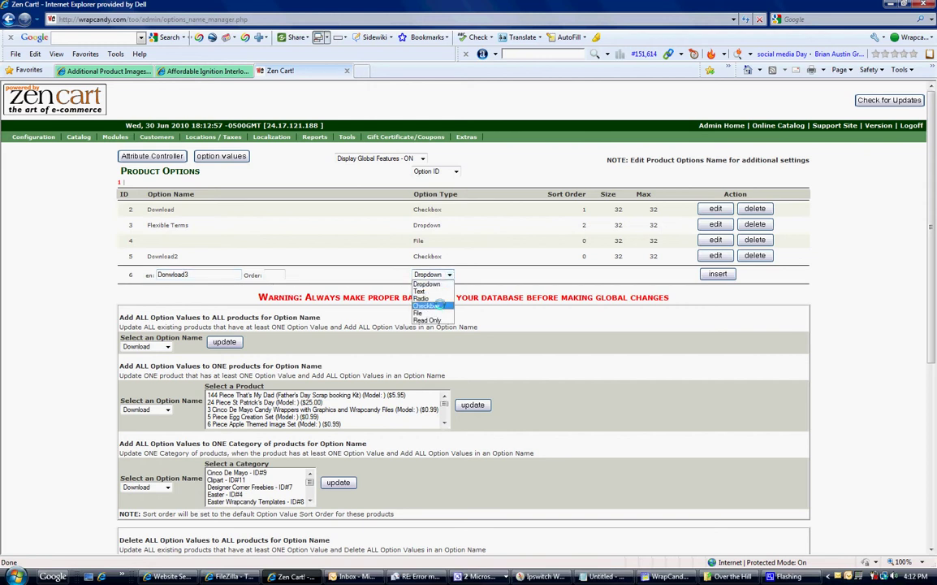
left_click(439, 304)
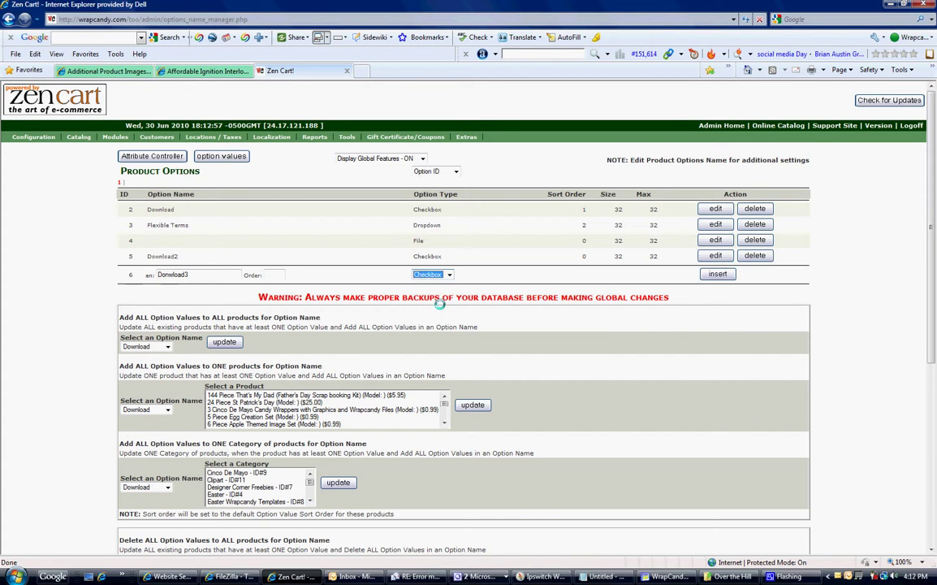
left_click(713, 274)
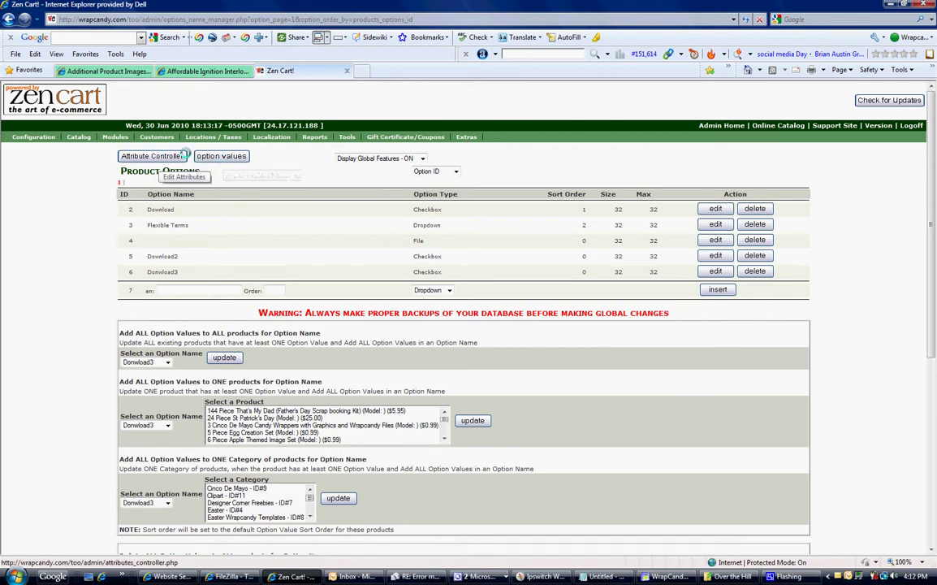
Add the option value "Zip File3" to the option name Donwload3
left_click(210, 154)
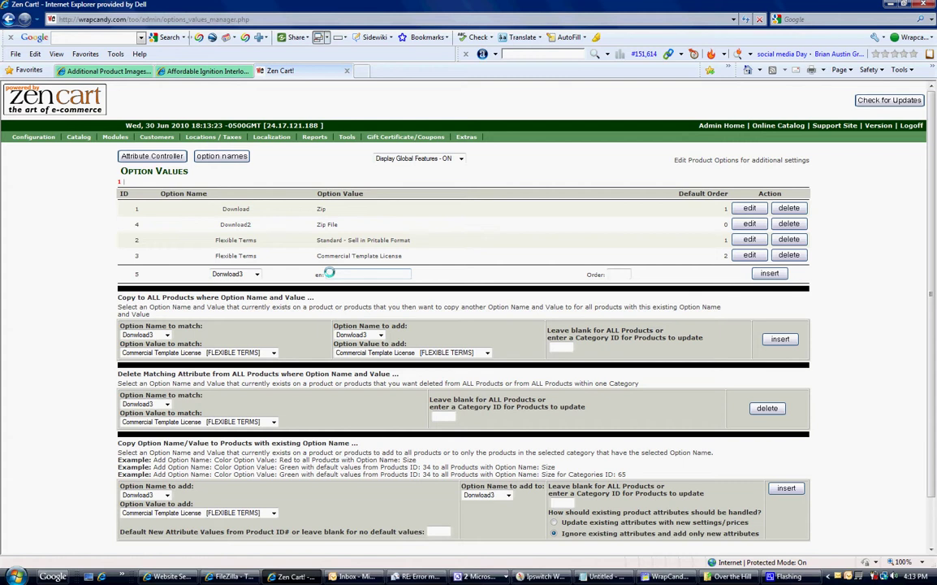
left_click(329, 274)
type("Zip")
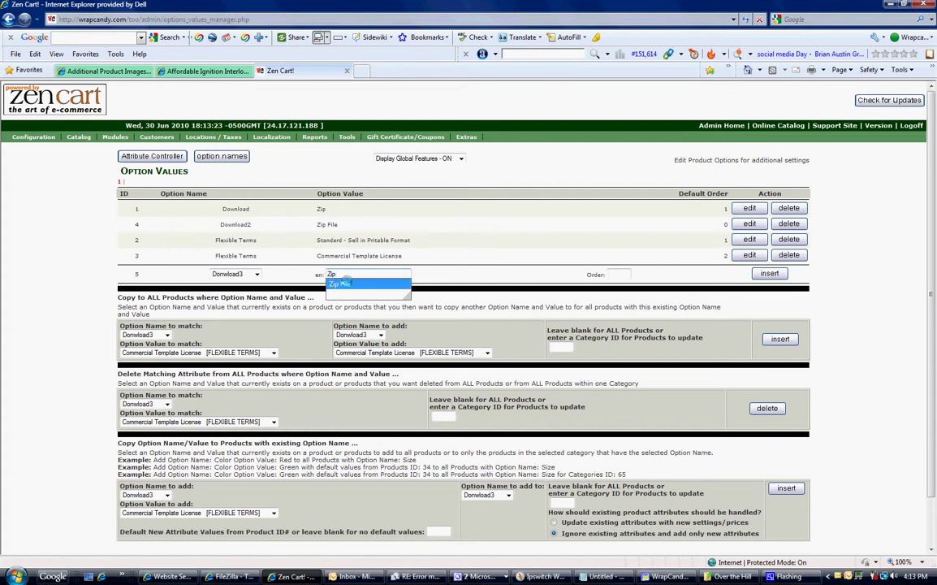
left_click(345, 283)
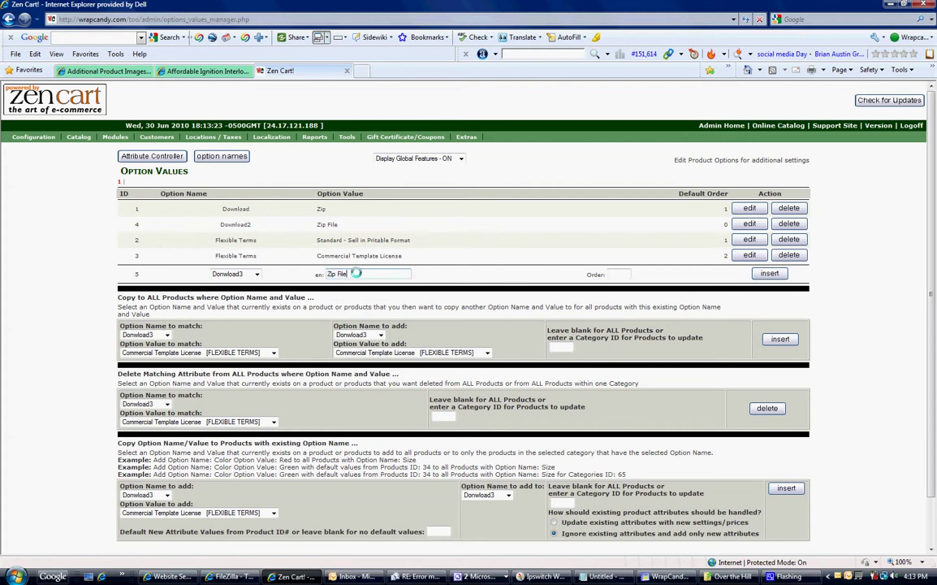
type("3")
left_click(770, 274)
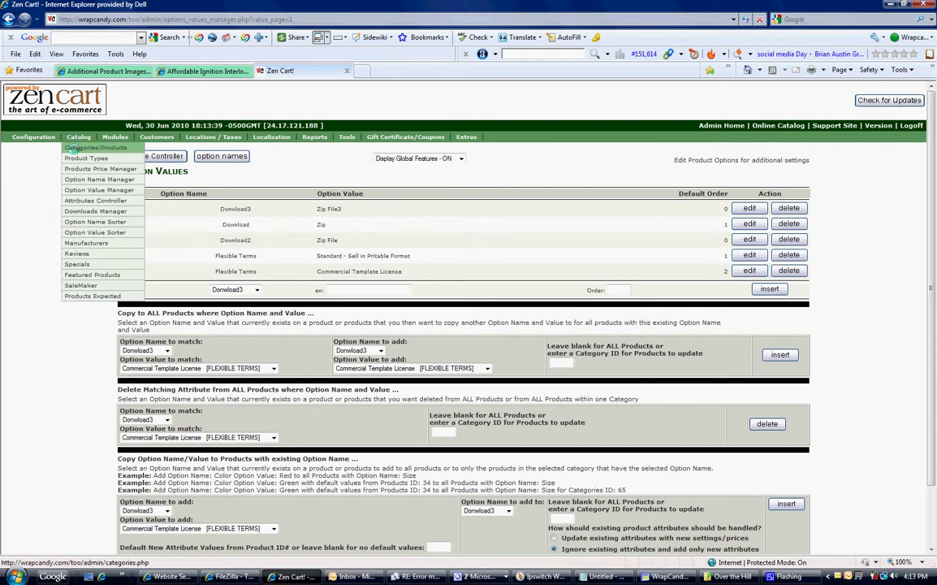
Open the attributes of the Clipart product "Do not order.. this is for a video tutorial"
left_click(71, 149)
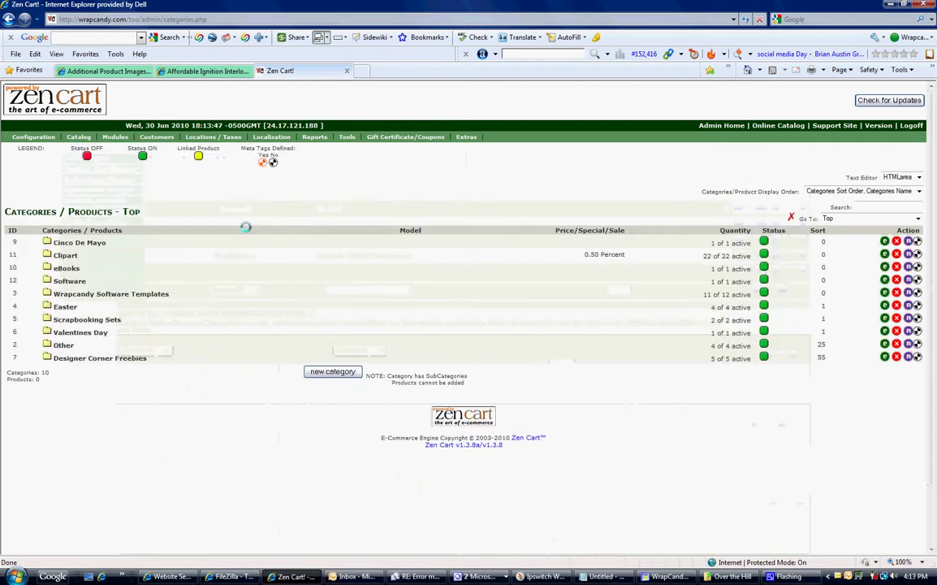
left_click(61, 254)
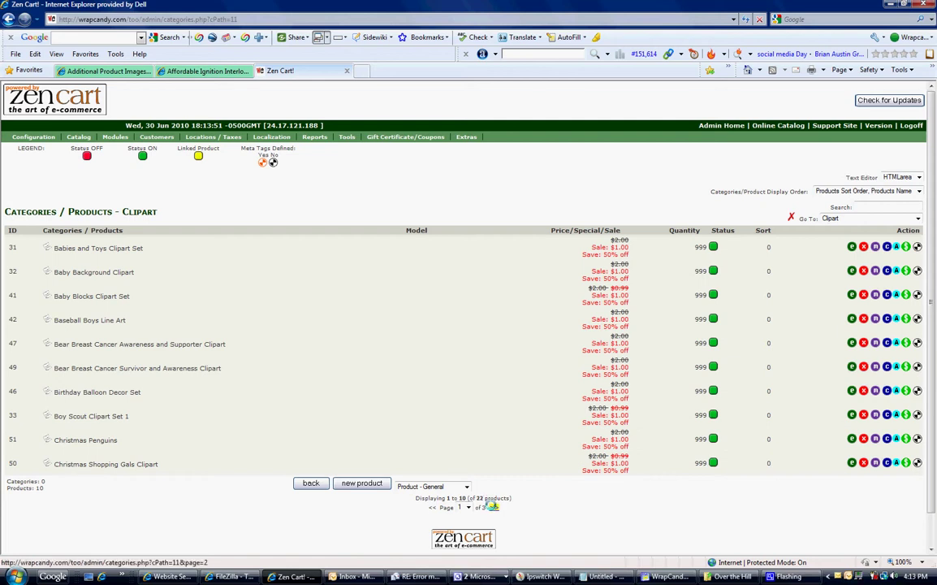
left_click(492, 506)
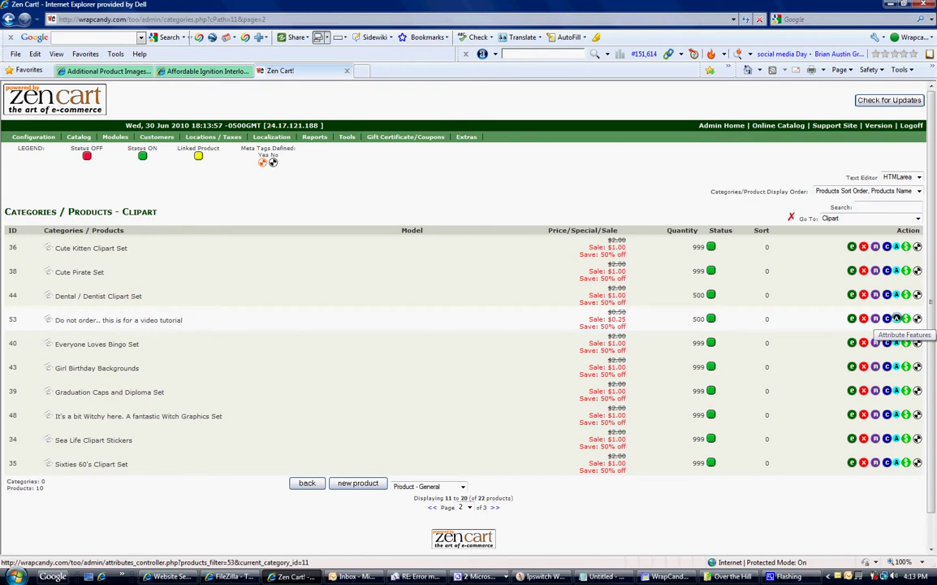
left_click(896, 318)
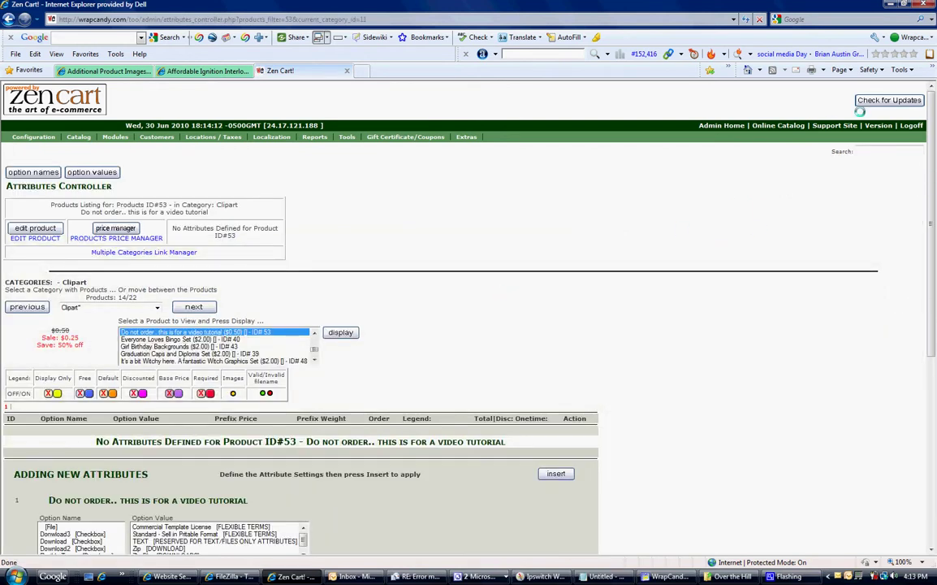
Choose option name Donwload3 and value Zip File3 for the new attribute, and set it to be marked selected by default
scroll(840, 124, "down", 3)
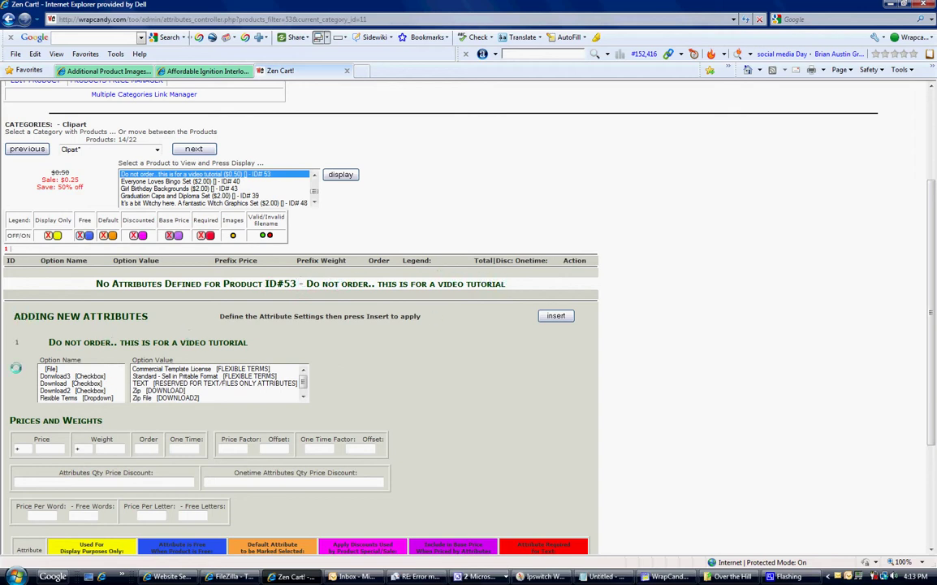
left_click(53, 376)
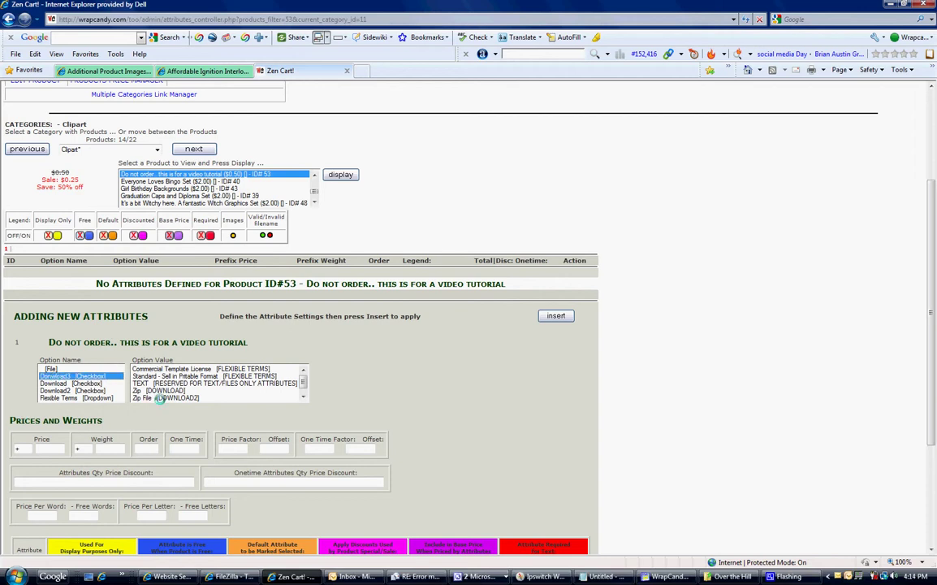
scroll(276, 389, "down", 1)
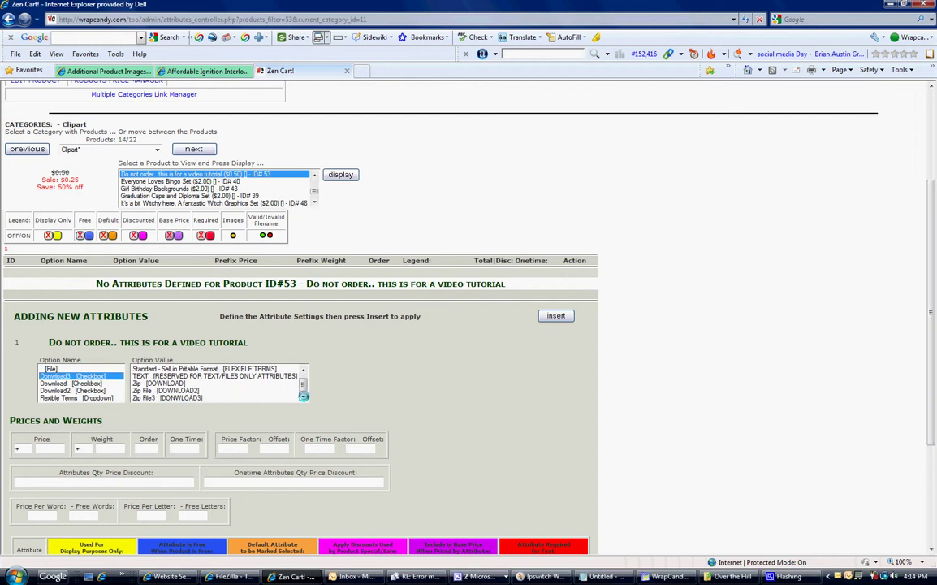
left_click(180, 398)
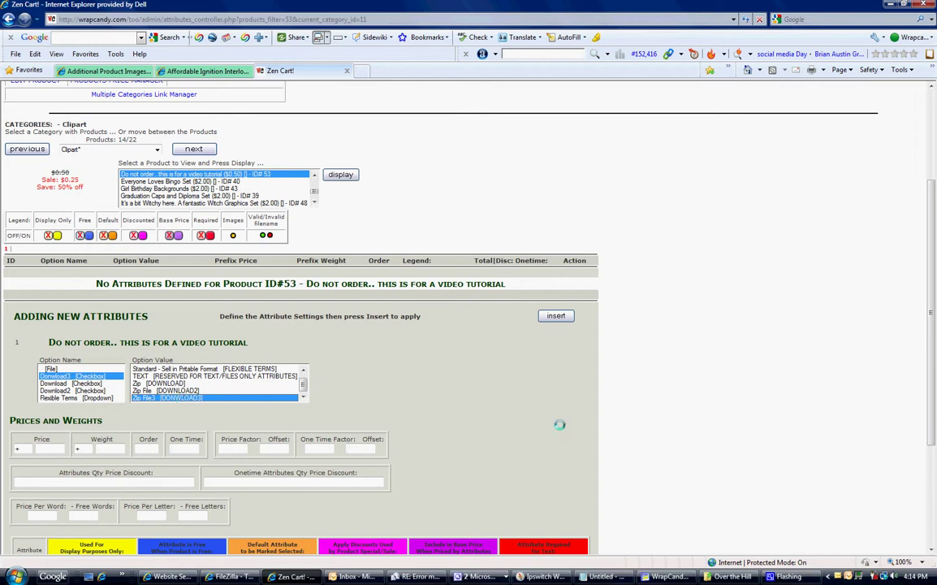
left_click_drag(932, 275, 932, 372)
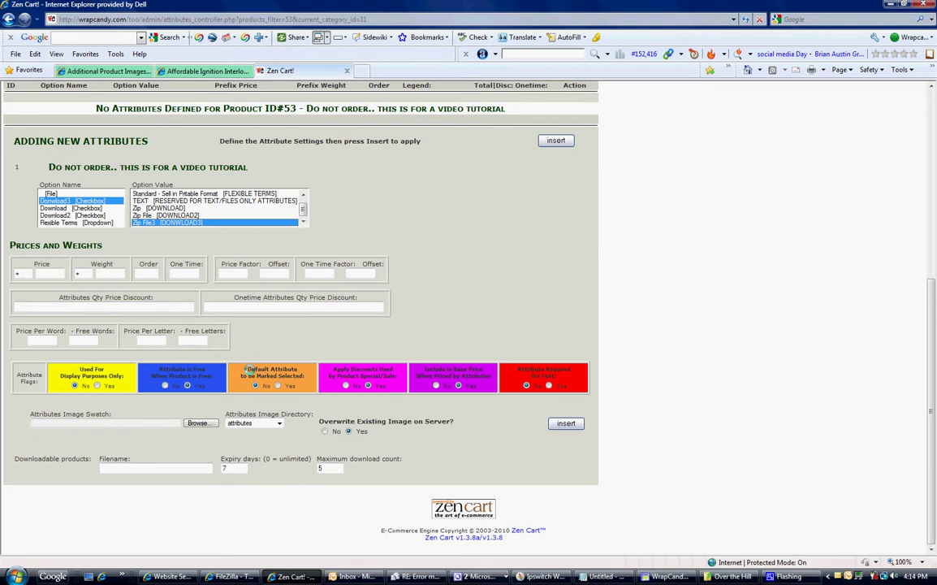
left_click_drag(243, 367, 305, 375)
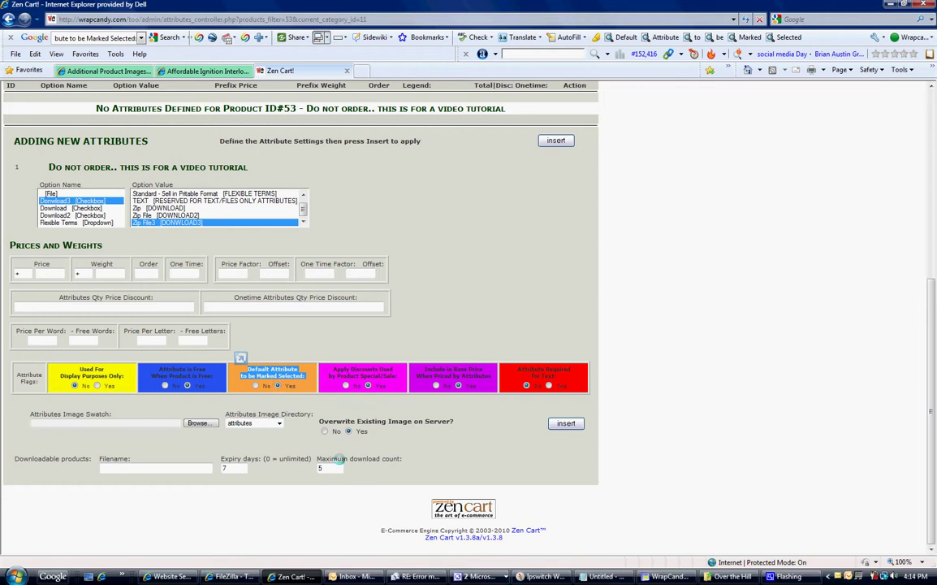
Set the downloadable product's filename to partyfavors.ZIP and insert the attribute
left_click(106, 468)
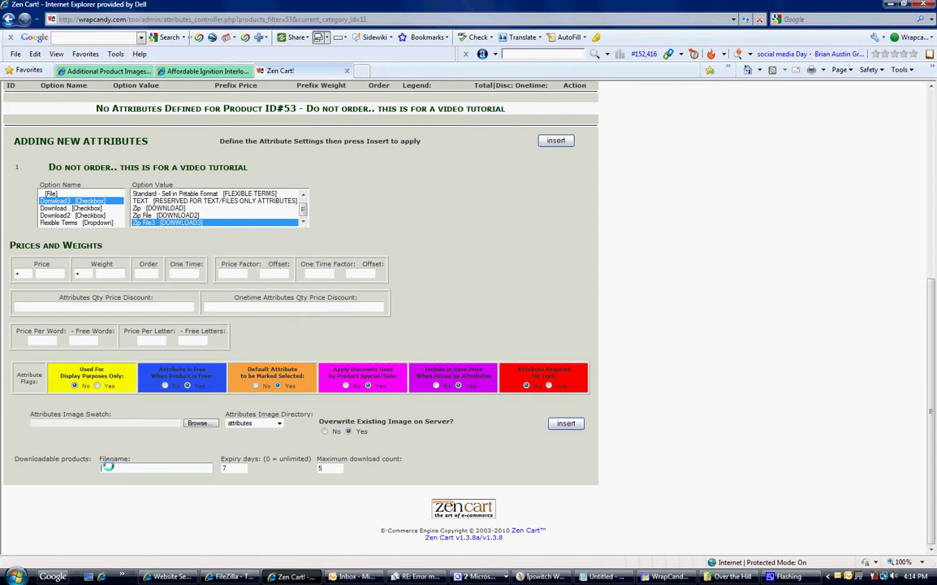
type("flavors.zip")
key("BackSpace")
key("BackSpace")
key("BackSpace")
type("ZIP")
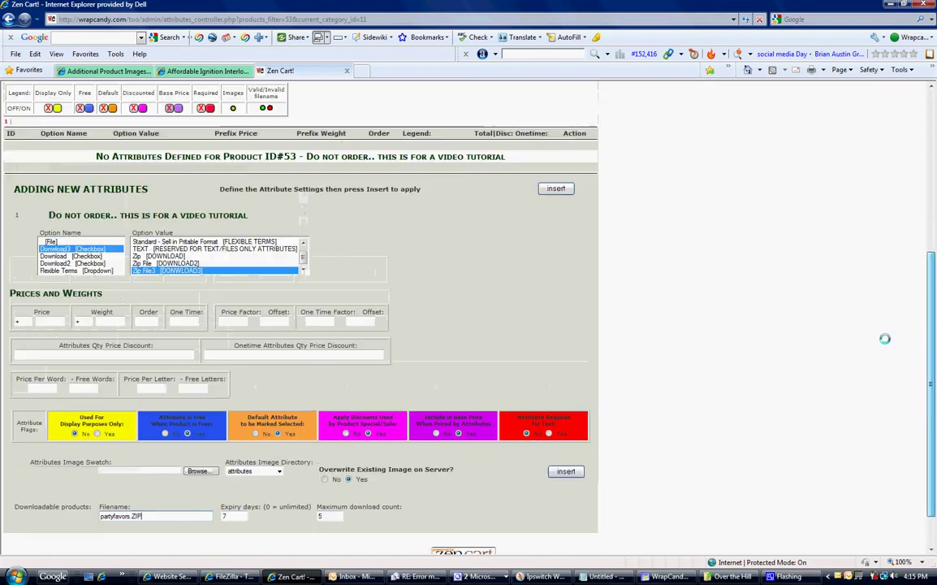
left_click(560, 471)
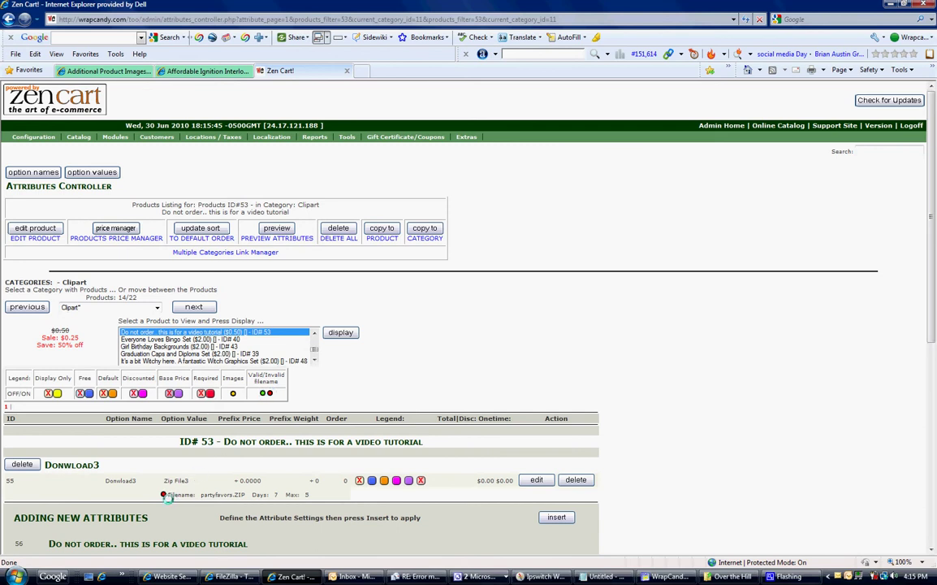
Open the product's Donwload3 attribute for editing
left_click(537, 480)
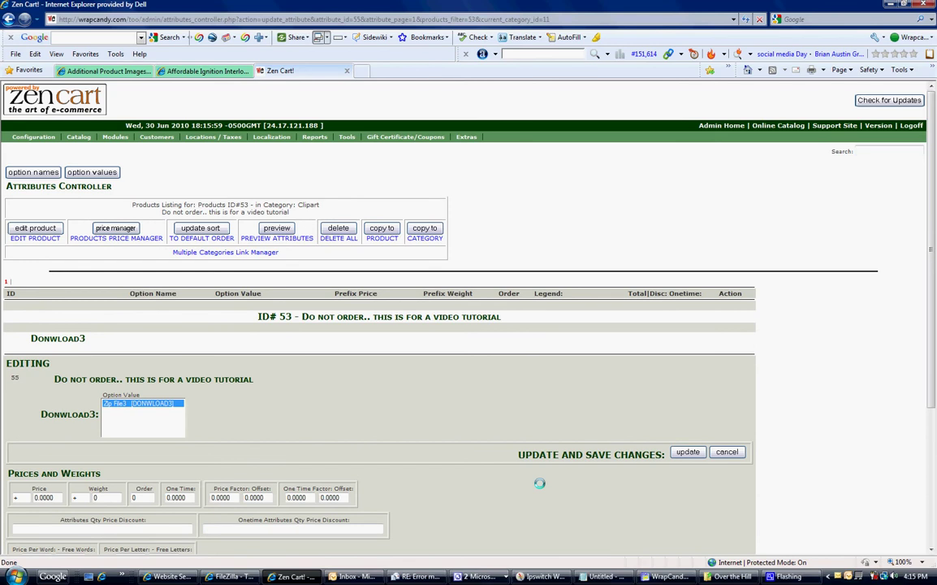